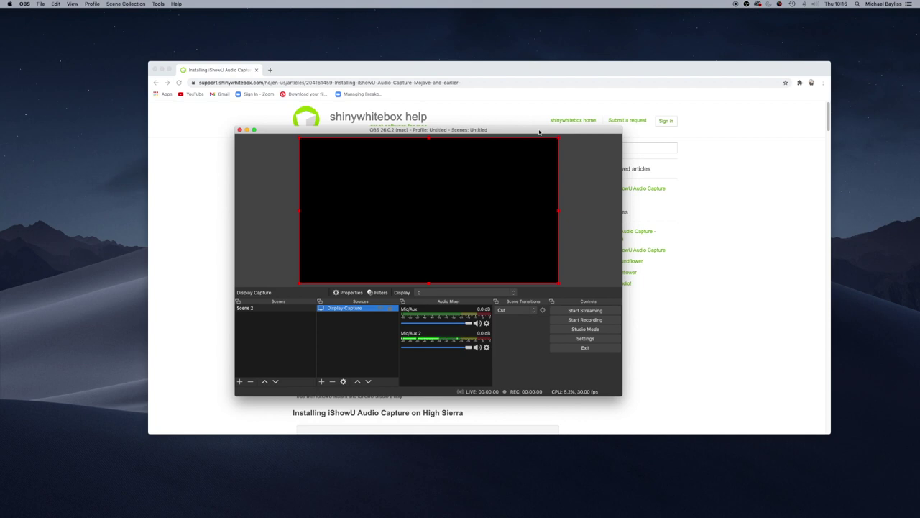
# Drag the OBS window up and left so the iShowU Audio Capture help article shows
pyautogui.moveTo(538, 132); pyautogui.dragTo(537, 187)
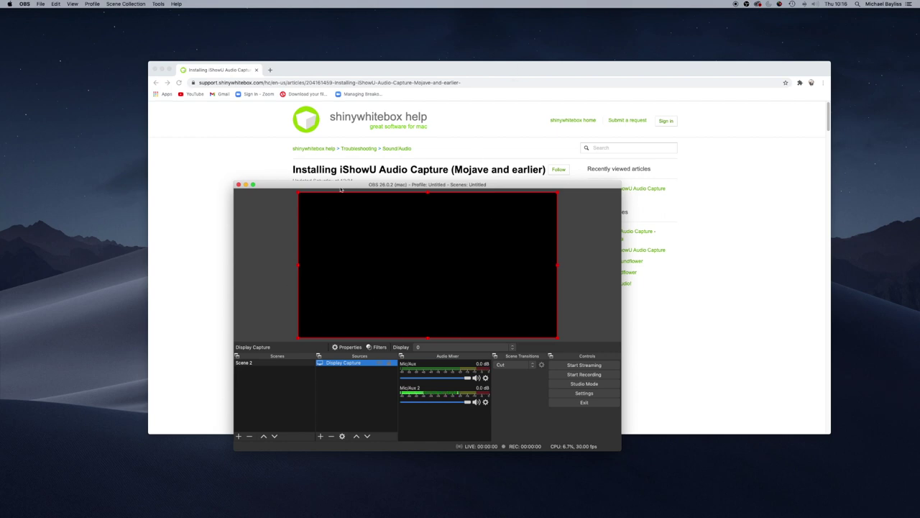
pyautogui.moveTo(344, 187); pyautogui.dragTo(323, 90)
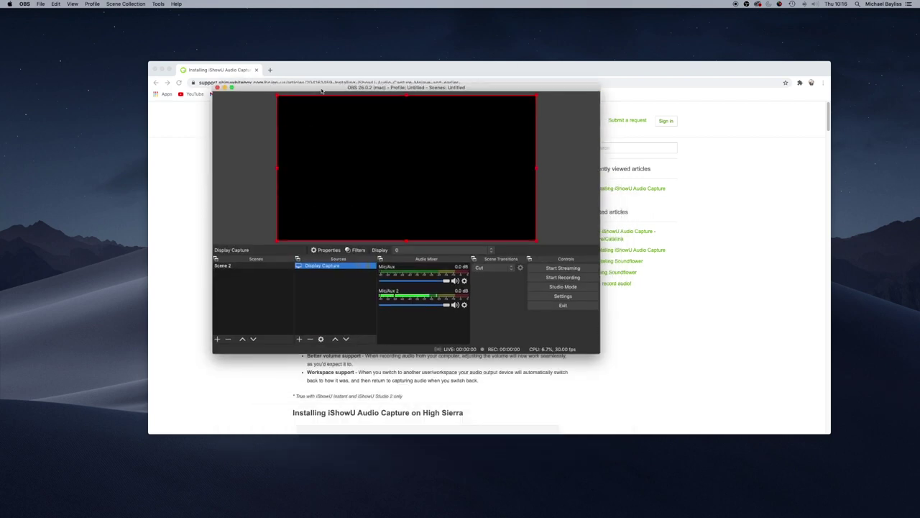
# In OBS audio settings, confirm iShowU Audio Capture as Mic/Aux and Scarlett 2i4 USB as Mic/Aux 2 and monitoring device
pyautogui.click(563, 296)
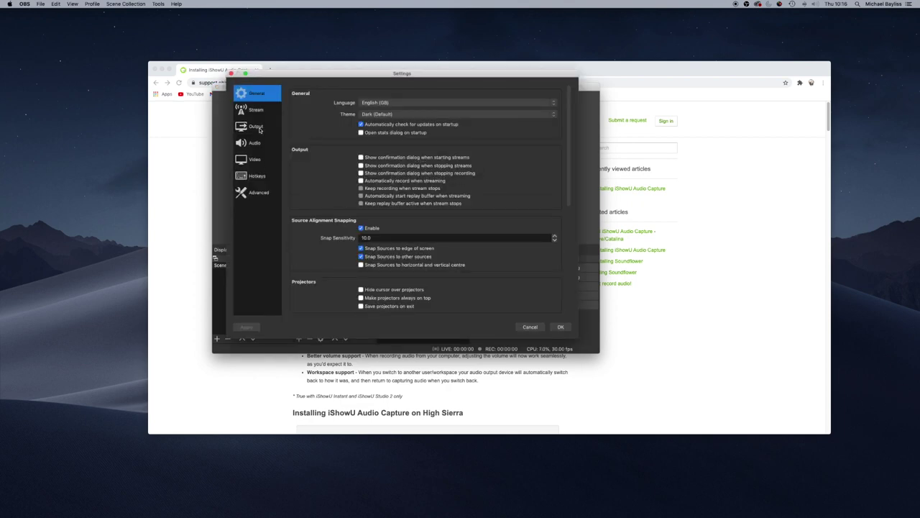
pyautogui.click(260, 129)
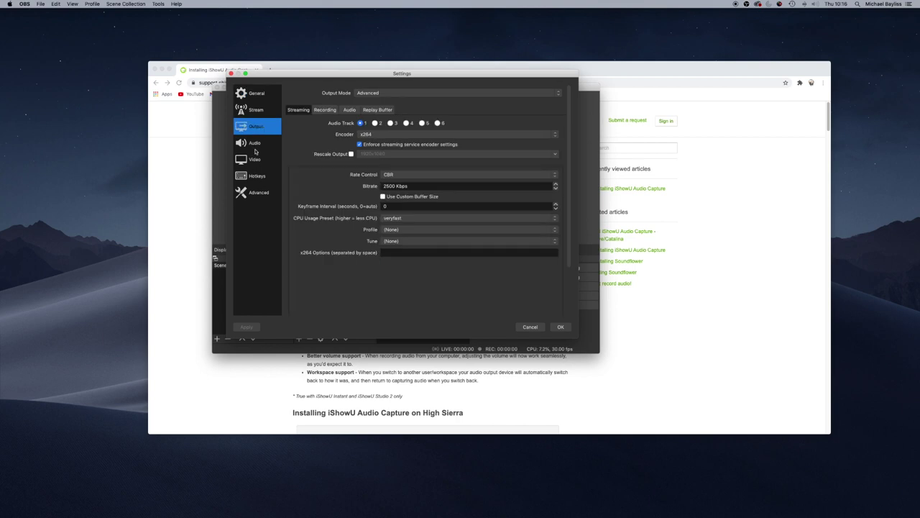
pyautogui.click(256, 145)
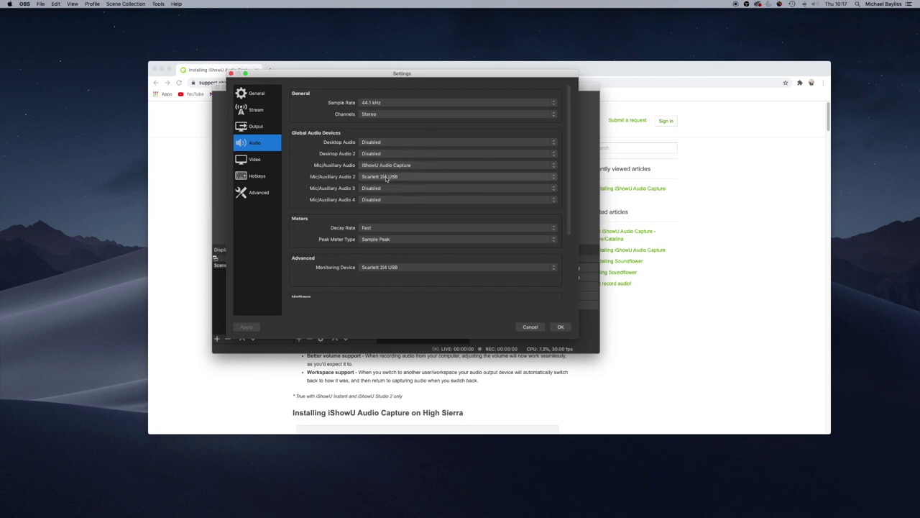
pyautogui.click(561, 327)
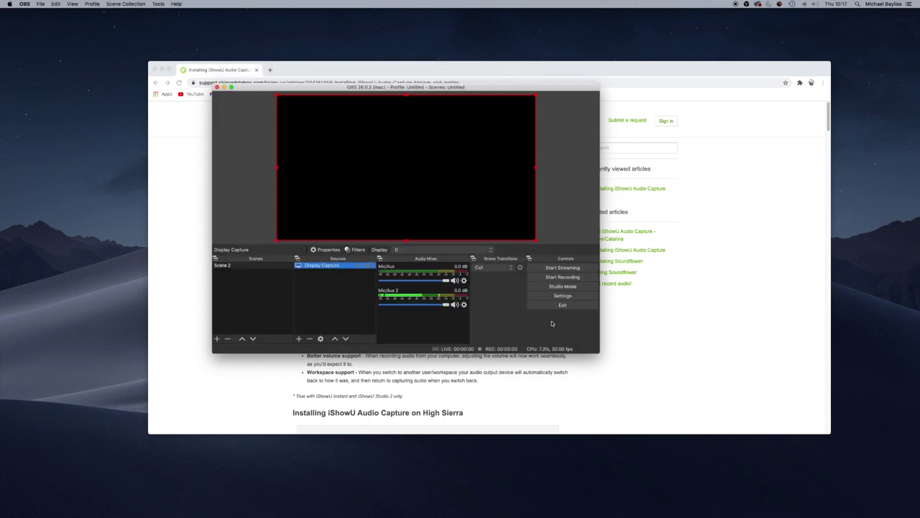
# Bring up the iShowU help article in Chrome and download the iShowU Audio Capture installer .dmg
pyautogui.click(755, 280)
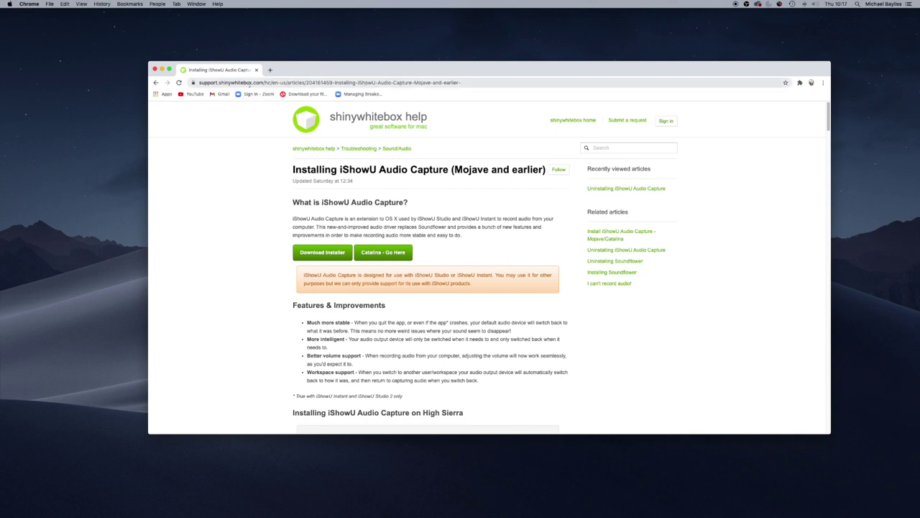
pyautogui.click(459, 82)
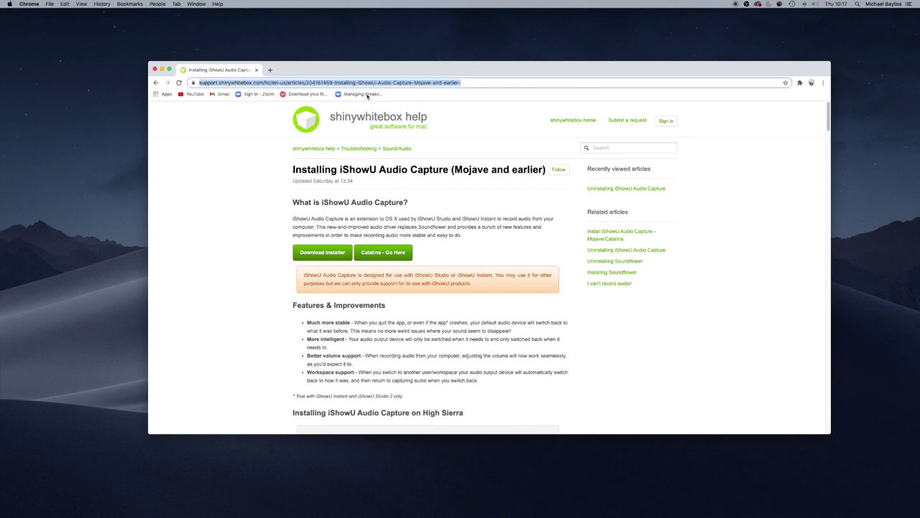
pyautogui.scroll(-1, 342, 251)
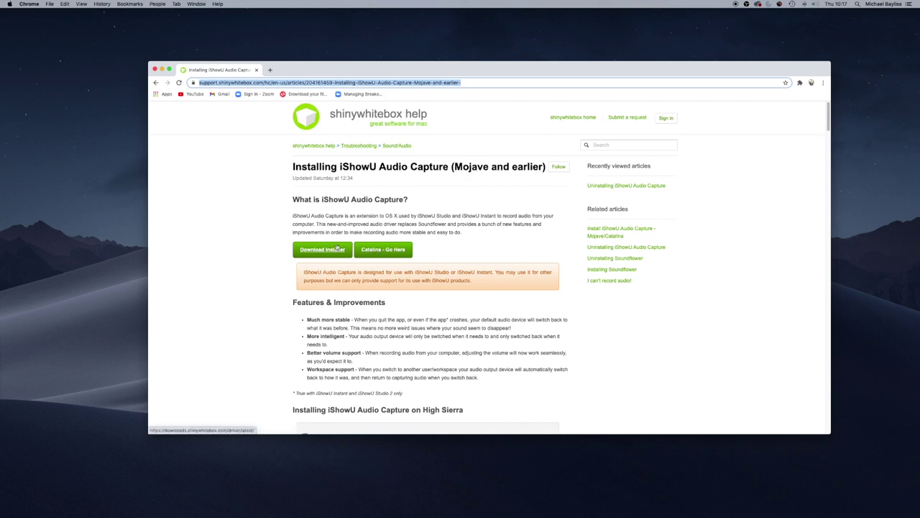
pyautogui.click(335, 255)
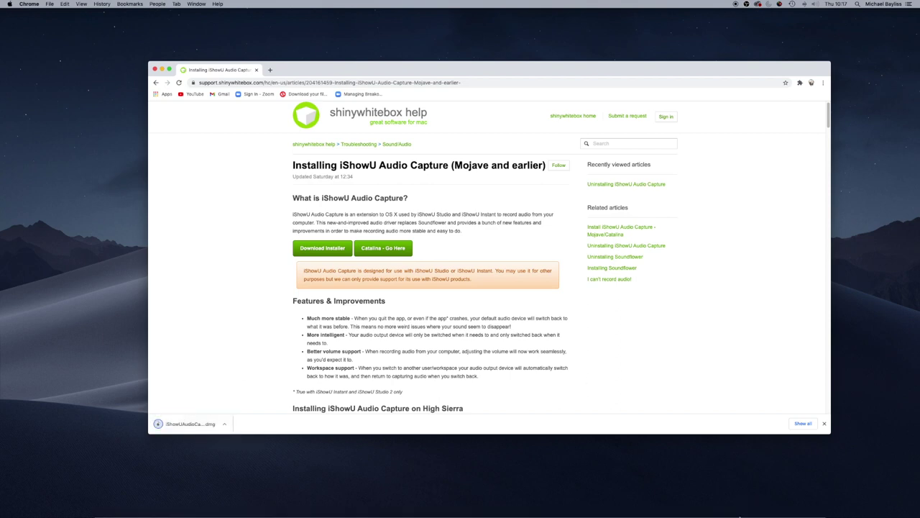
# Scroll down through the High Sierra installation steps and back up a little
pyautogui.moveTo(733, 512)
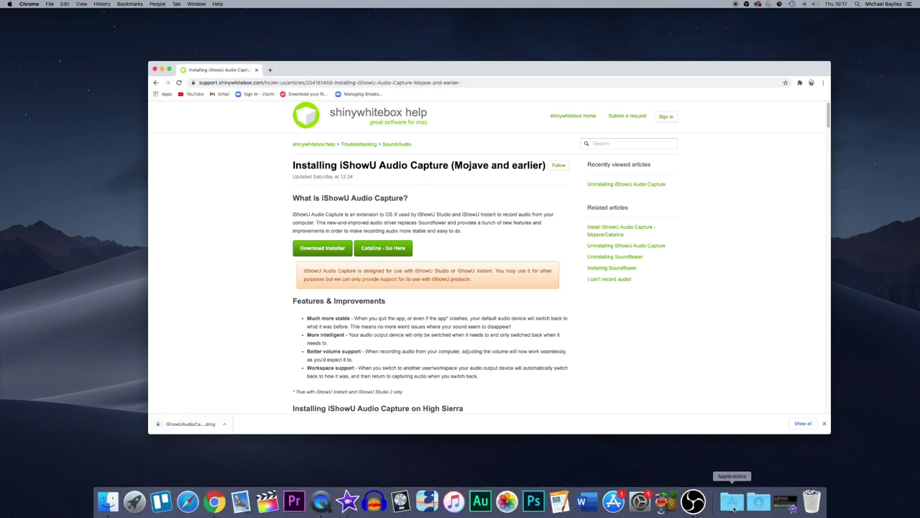
pyautogui.scroll(-3, 510, 334)
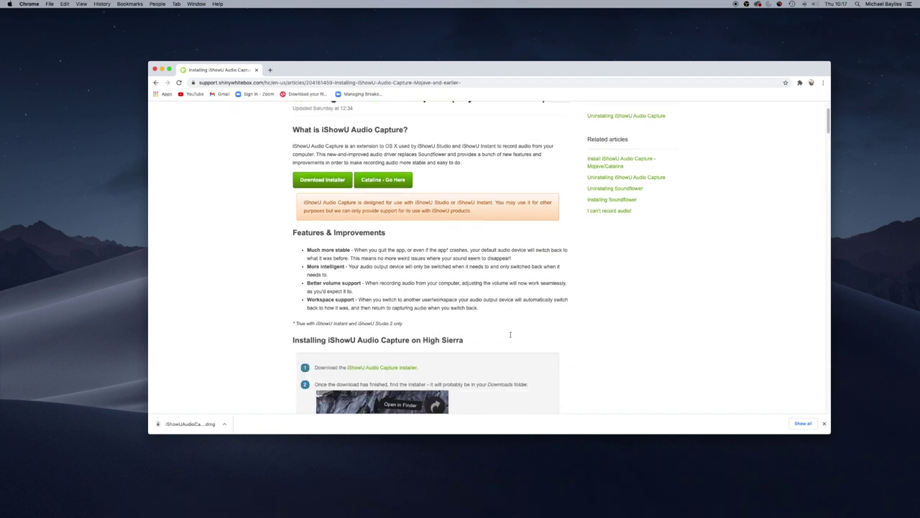
pyautogui.scroll(-3, 510, 335)
pyautogui.scroll(-6, 455, 354)
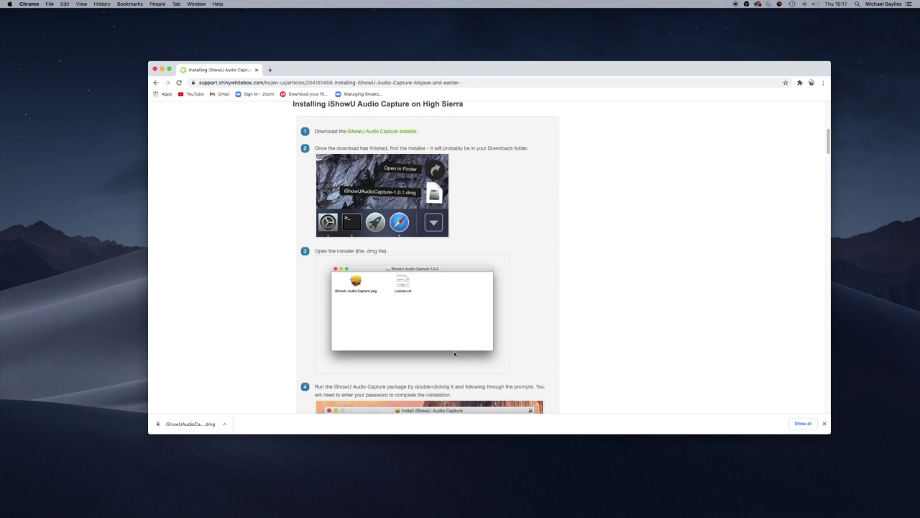
pyautogui.scroll(-4, 455, 354)
pyautogui.scroll(-3, 455, 354)
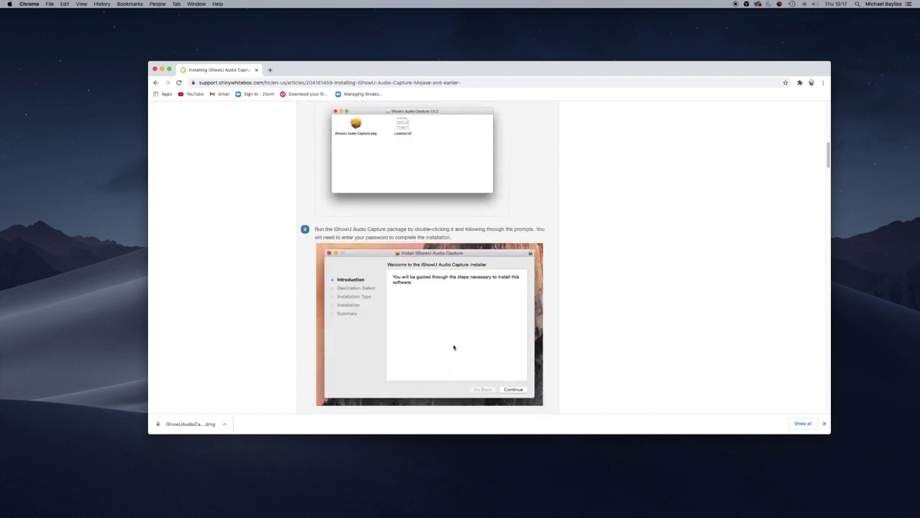
pyautogui.scroll(15, 386, 336)
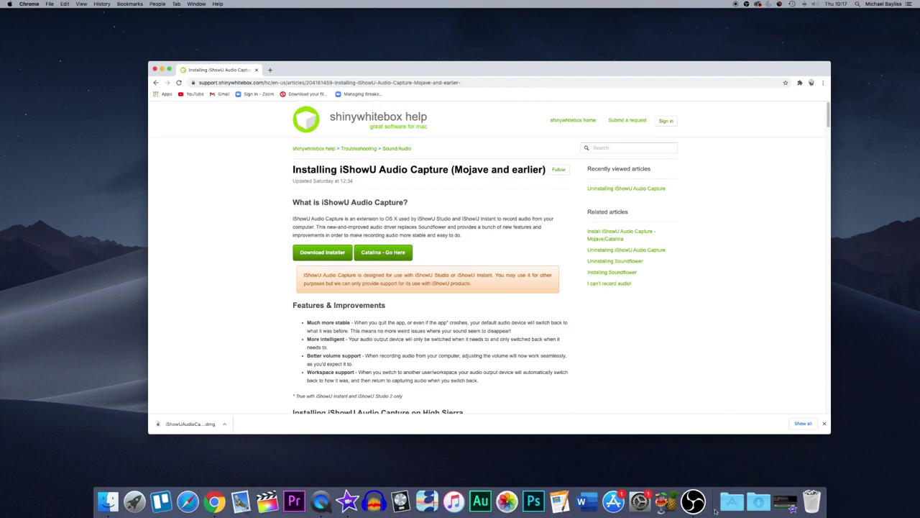
# Launch System Preferences from the Dock's Applications stack and nudge the browser window up-left
pyautogui.click(732, 503)
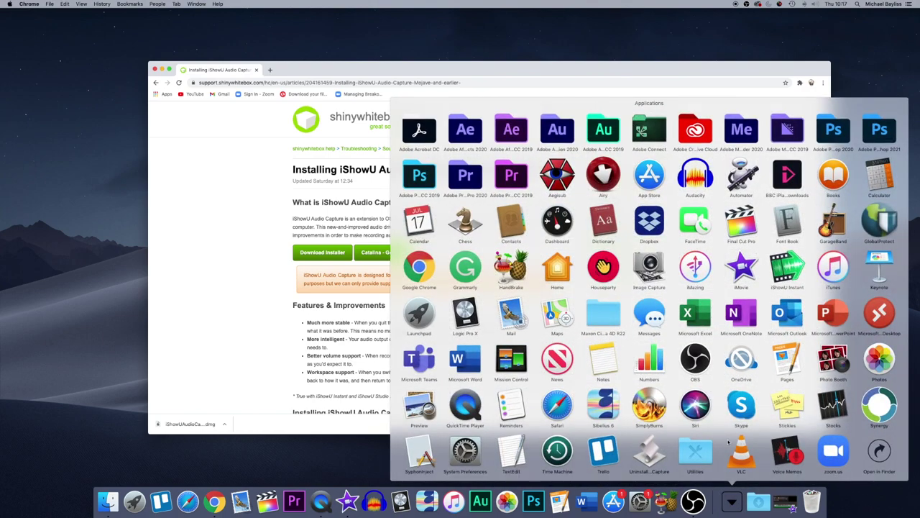
pyautogui.click(466, 444)
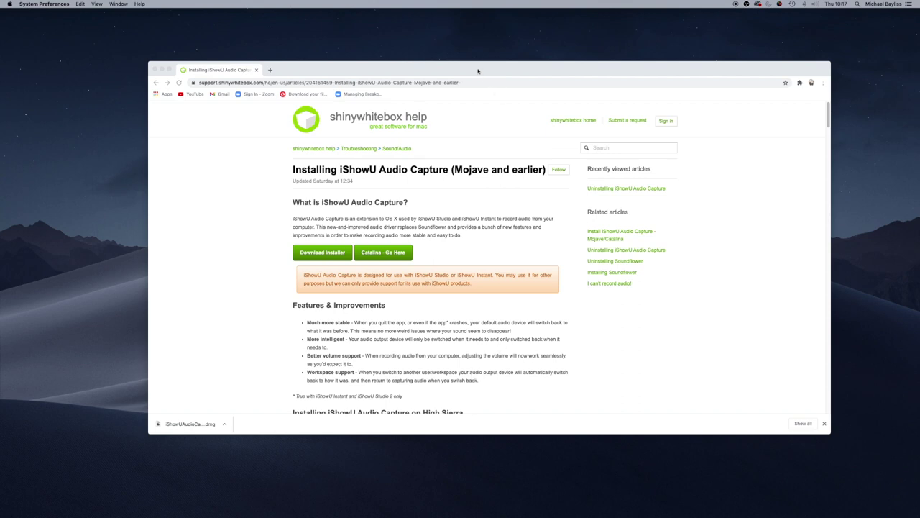
pyautogui.moveTo(478, 71); pyautogui.dragTo(394, 26)
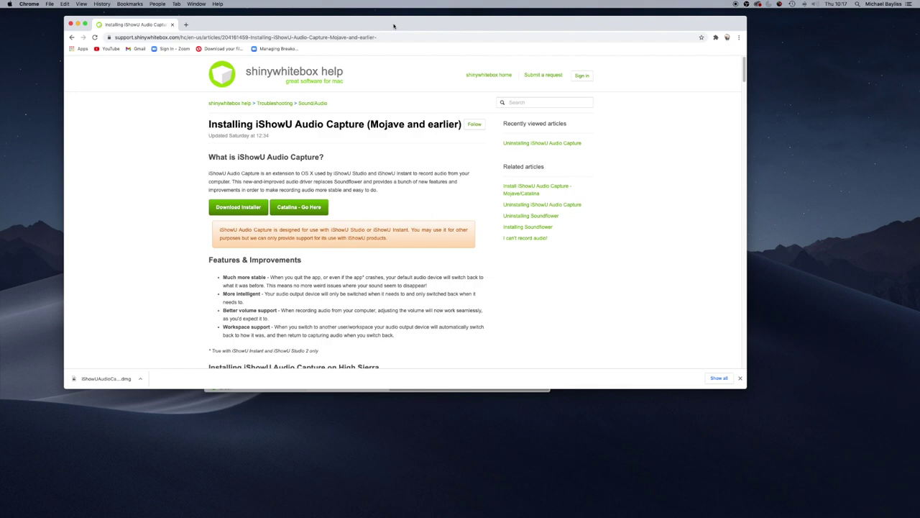
# Use Mission Control to bring System Preferences forward and open Security & Privacy
pyautogui.hotkey('ctrl', 'Up')
pyautogui.click(555, 433)
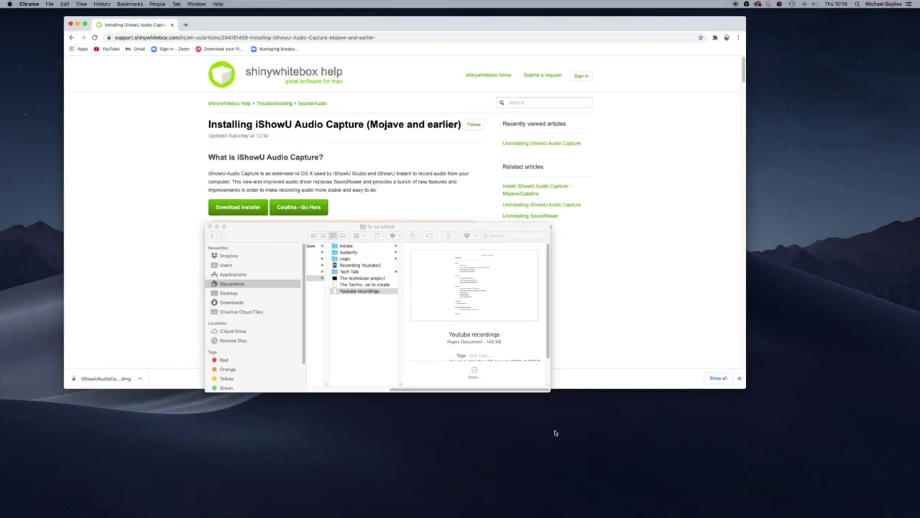
pyautogui.hotkey('ctrl', 'Up')
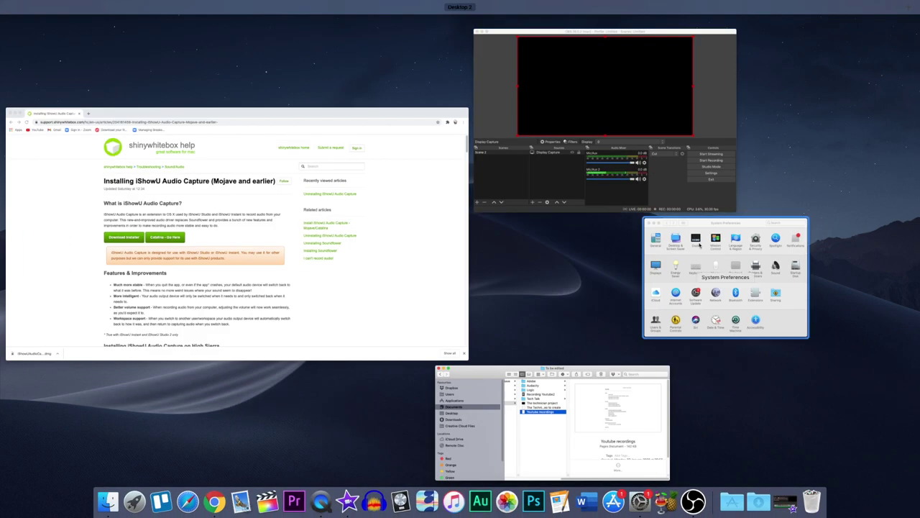
pyautogui.click(635, 287)
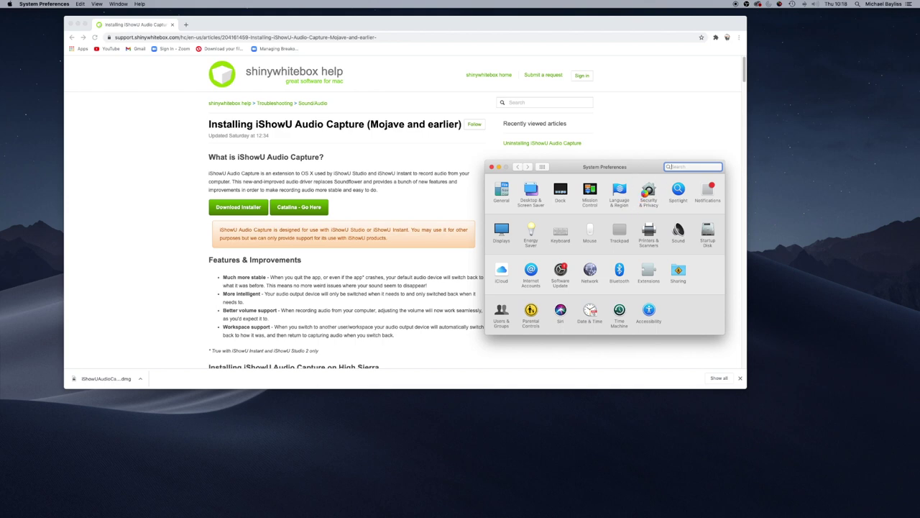
pyautogui.click(650, 194)
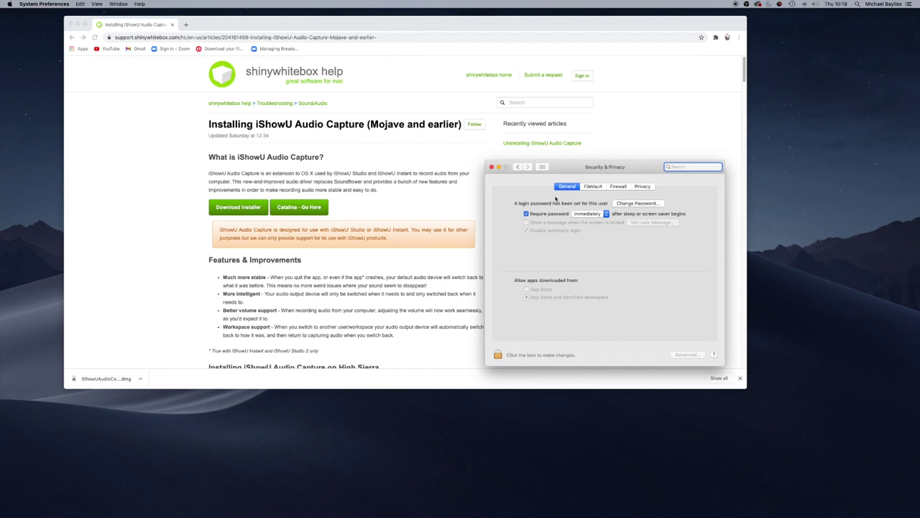
# Unlock the Security & Privacy padlock, then close the Security & Privacy window
pyautogui.click(497, 354)
pyautogui.click(498, 354)
pyautogui.click(492, 167)
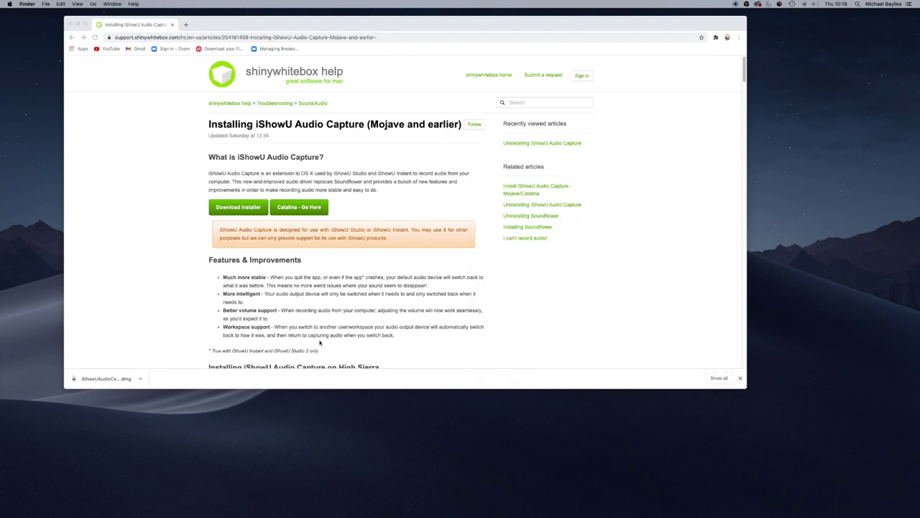
# Hide Chrome and open the Utilities folder from the Dock's Applications stack
pyautogui.click(78, 25)
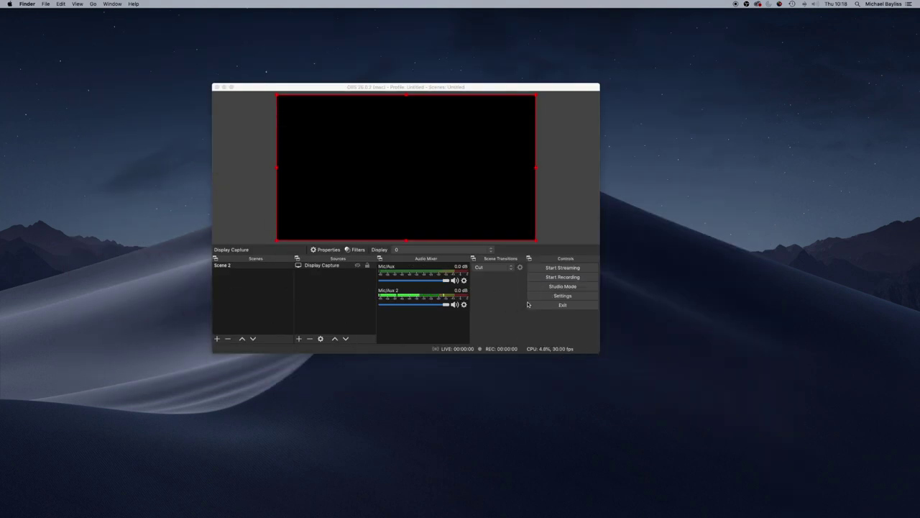
pyautogui.moveTo(740, 512)
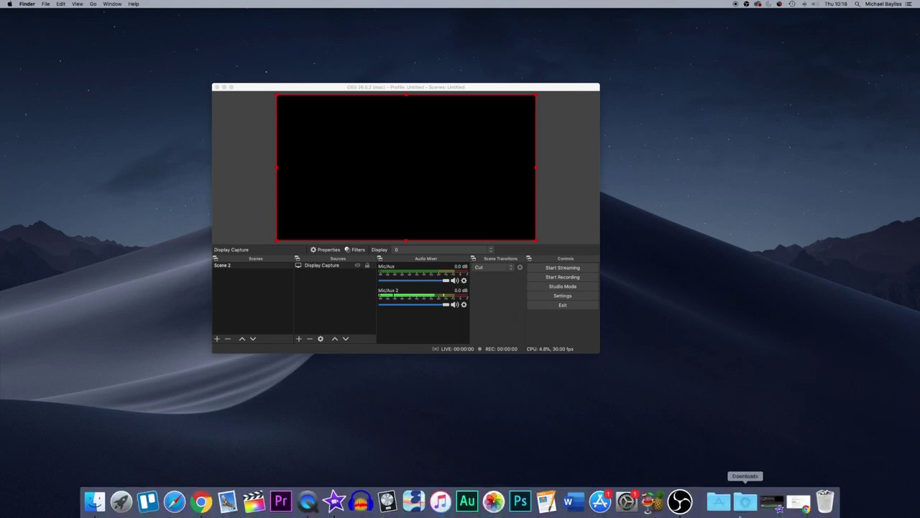
pyautogui.click(718, 501)
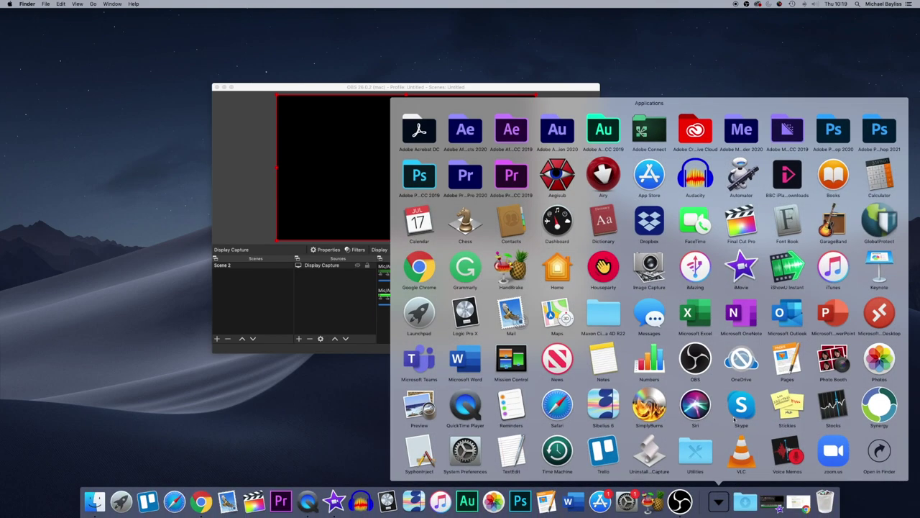
pyautogui.click(681, 458)
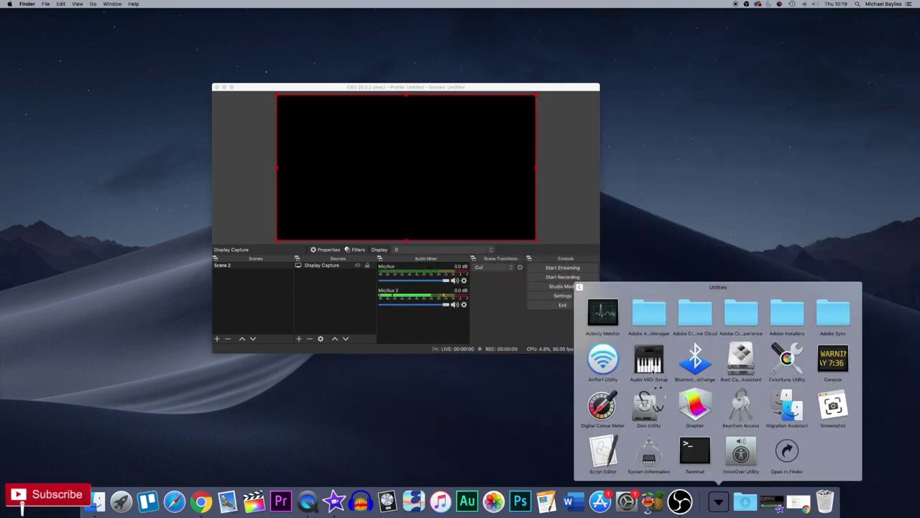
# Launch Audio MIDI Setup from Utilities and move its Audio Devices window up and right
pyautogui.click(652, 367)
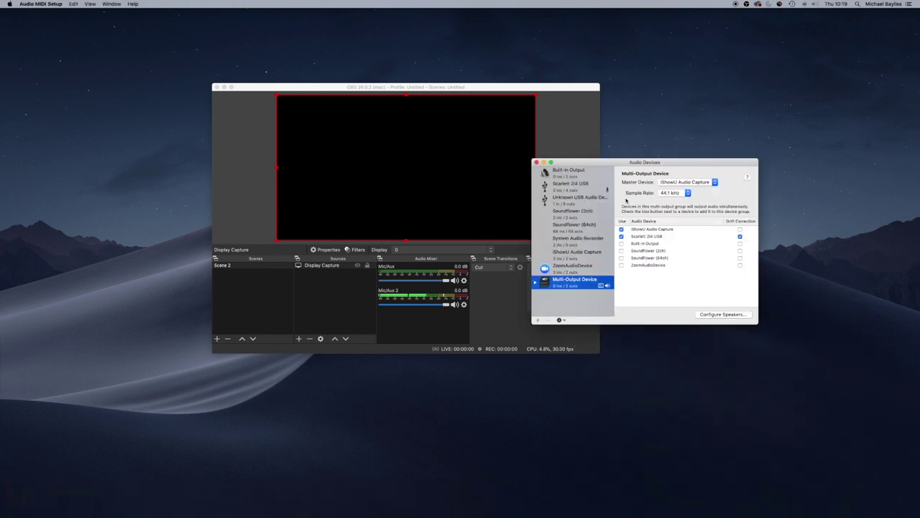
pyautogui.moveTo(643, 167); pyautogui.dragTo(673, 156)
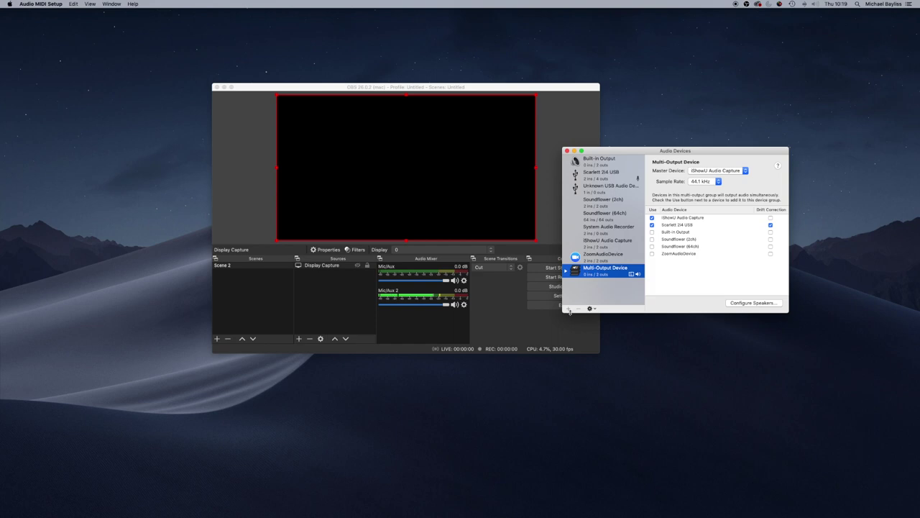
# Create Multi-Output Device 2 via the + menu, then select Multi-Output Device 1 to view its settings
pyautogui.click(569, 309)
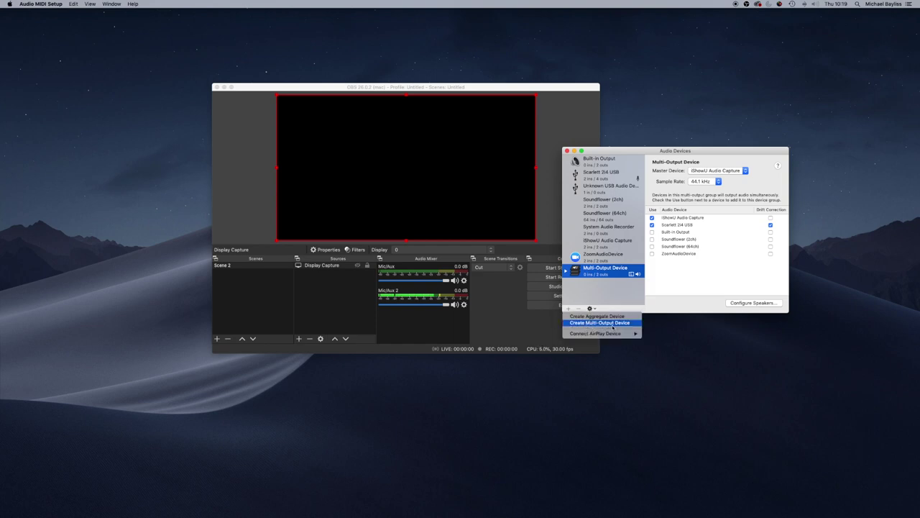
pyautogui.click(615, 324)
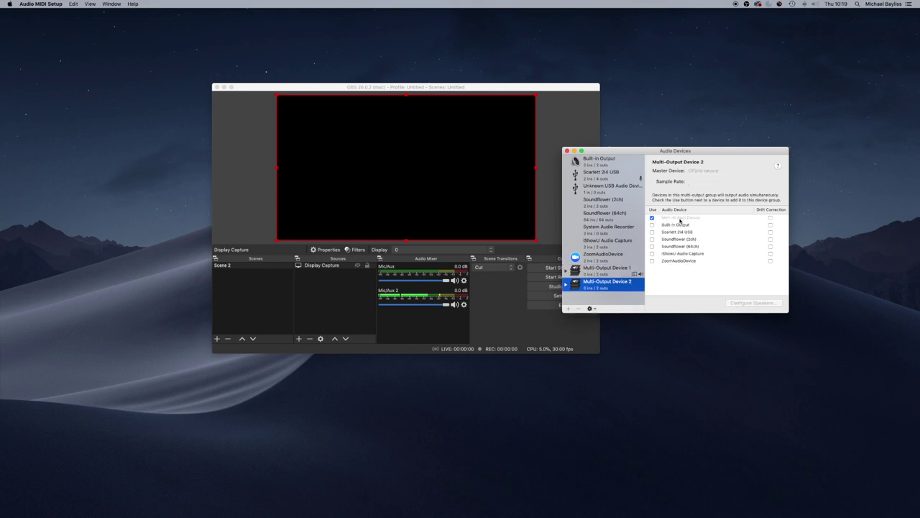
pyautogui.rightClick(601, 284)
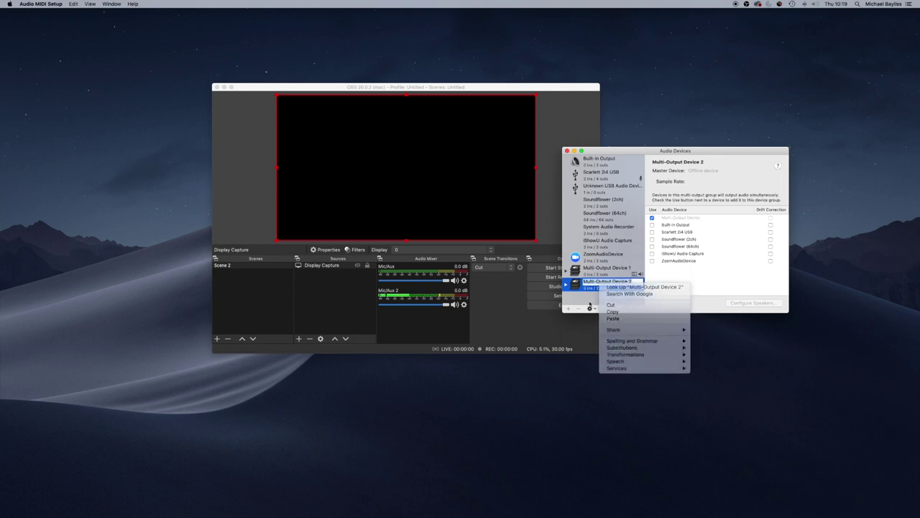
pyautogui.click(590, 305)
pyautogui.click(606, 268)
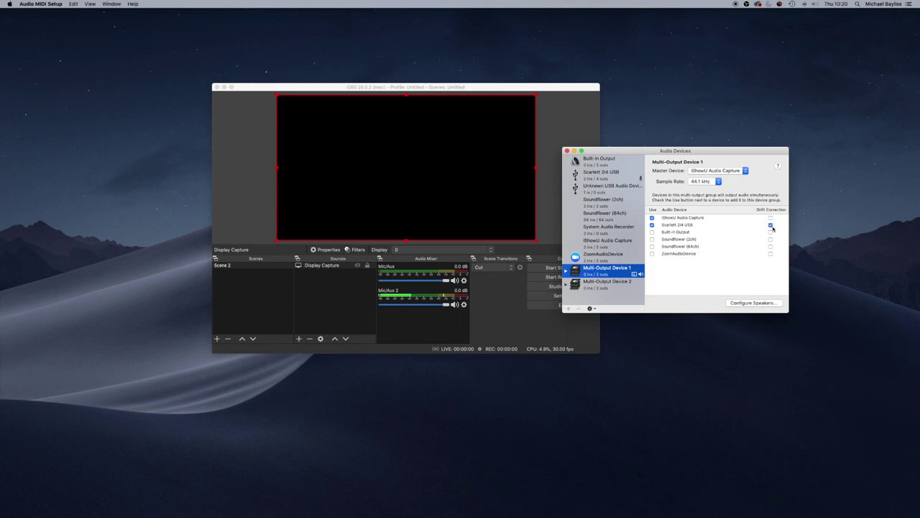
# Enable drift correction for Scarlett 2i4 USB, then bring OBS forward and open its Settings
pyautogui.click(771, 226)
pyautogui.click(508, 294)
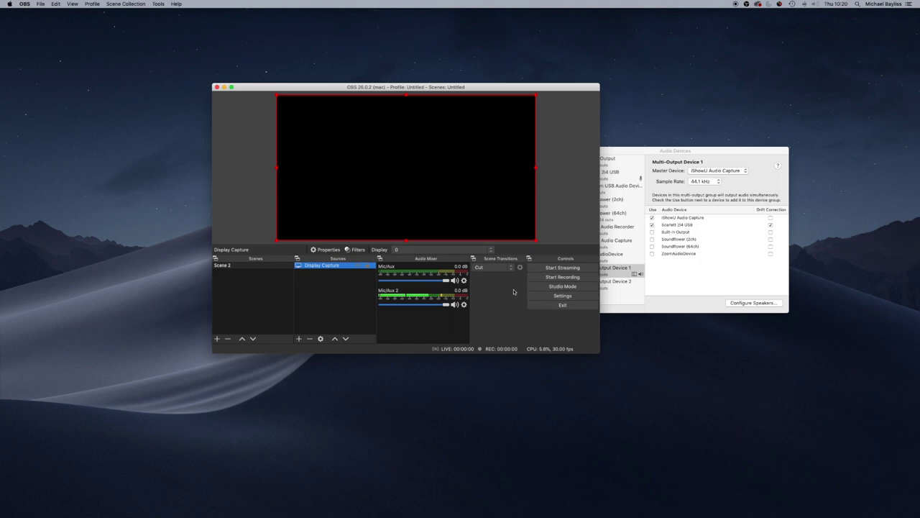
pyautogui.click(562, 295)
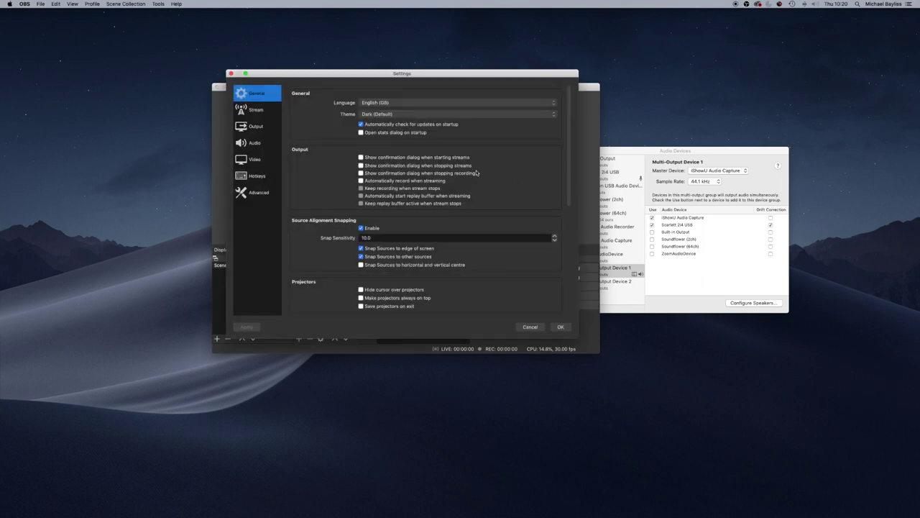
pyautogui.click(258, 147)
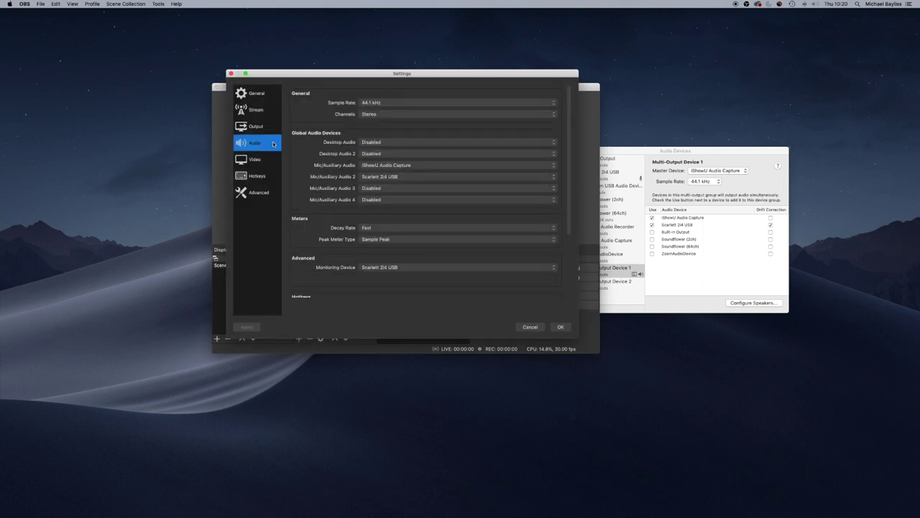
pyautogui.click(394, 167)
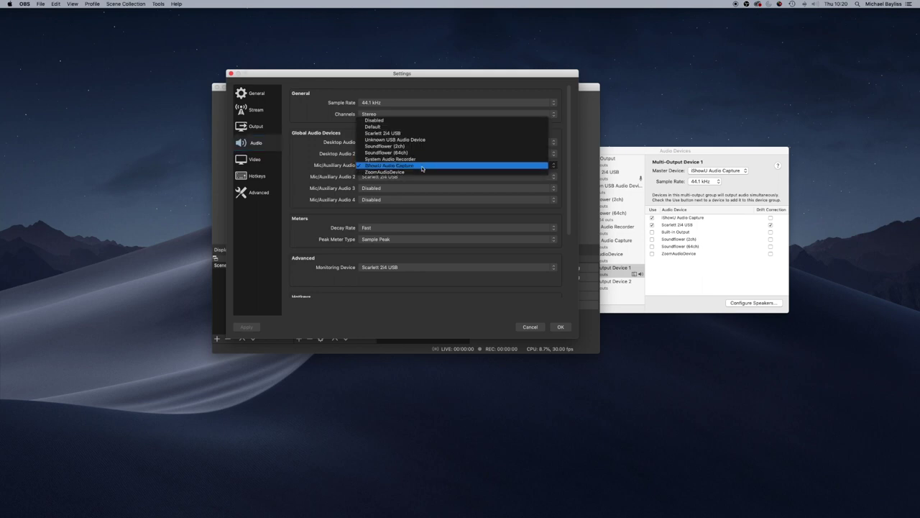
pyautogui.click(317, 225)
pyautogui.click(392, 180)
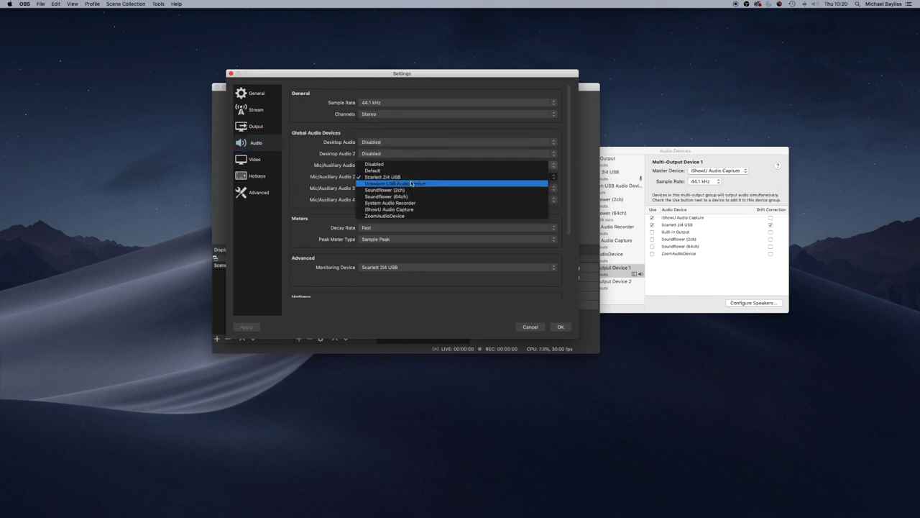
pyautogui.click(389, 178)
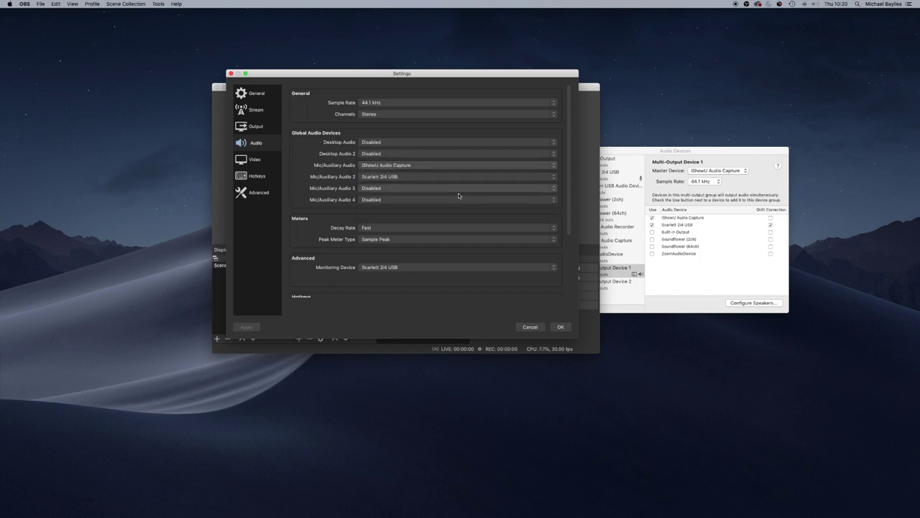
pyautogui.click(561, 326)
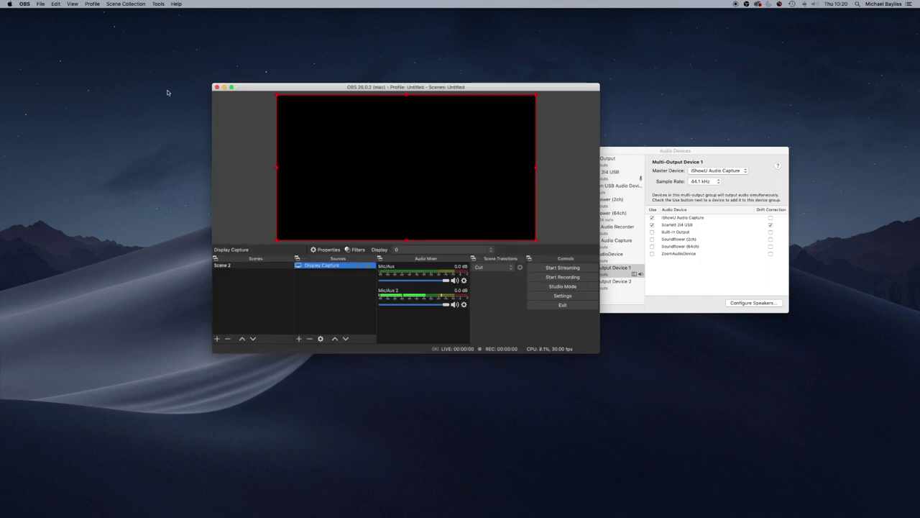
pyautogui.click(120, 93)
# In System Preferences' Sound pane, select Scarlett 2i4 USB as input and view the output devices
pyautogui.click(13, 5)
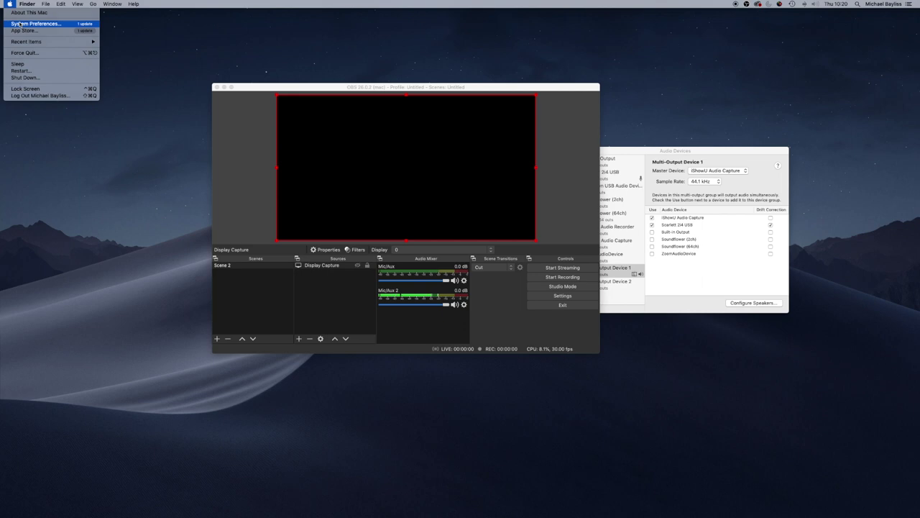
pyautogui.click(36, 24)
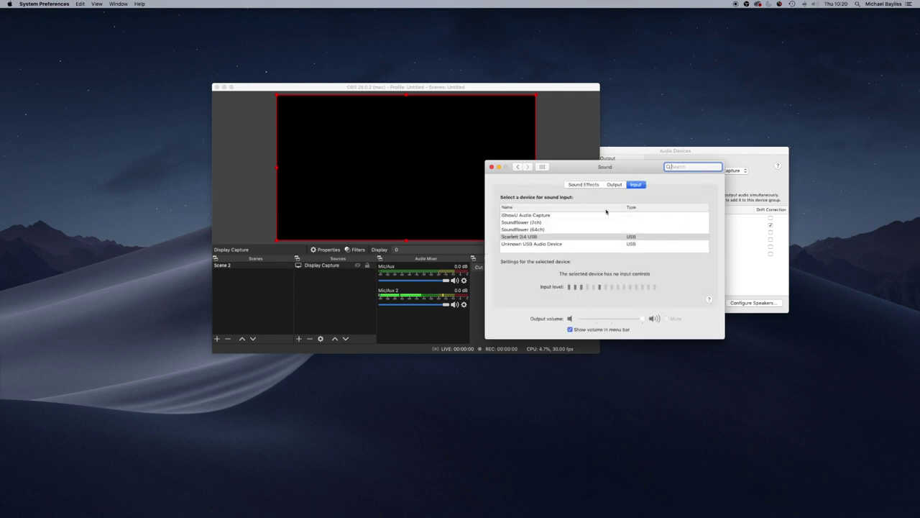
pyautogui.click(543, 239)
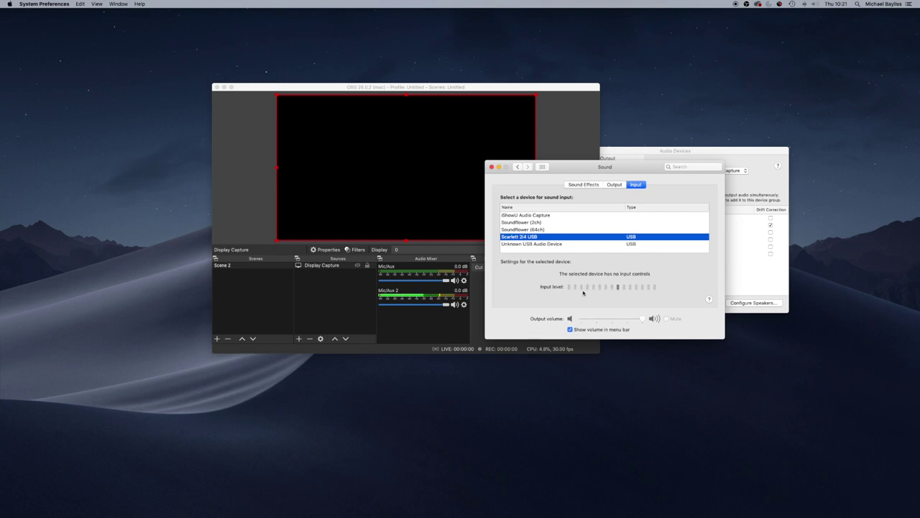
pyautogui.click(614, 185)
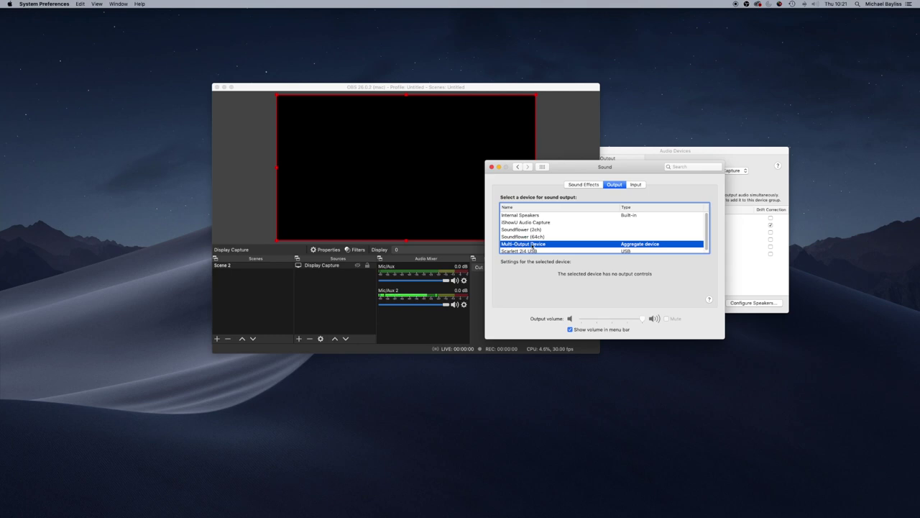
# Verify Sound output is set to Multi-Output Device, then close the Sound preferences window
pyautogui.moveTo(636, 171); pyautogui.dragTo(494, 151)
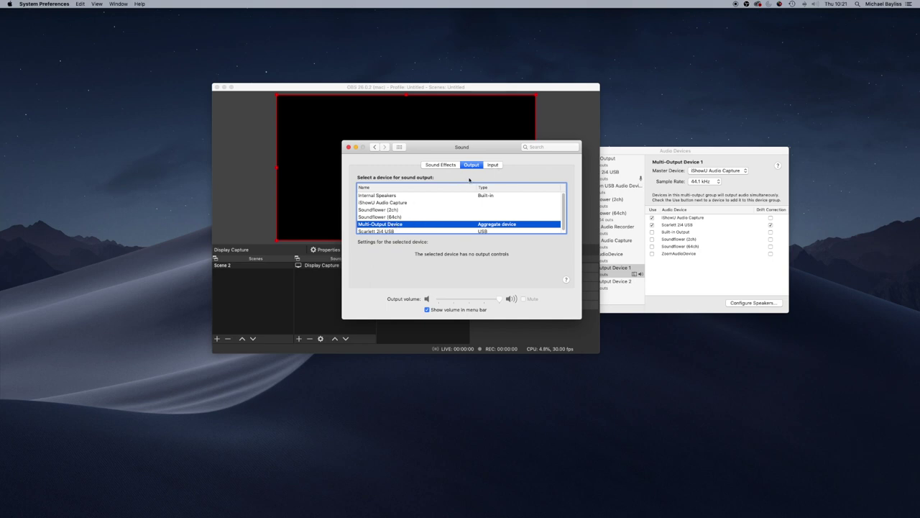
pyautogui.scroll(-1, 439, 234)
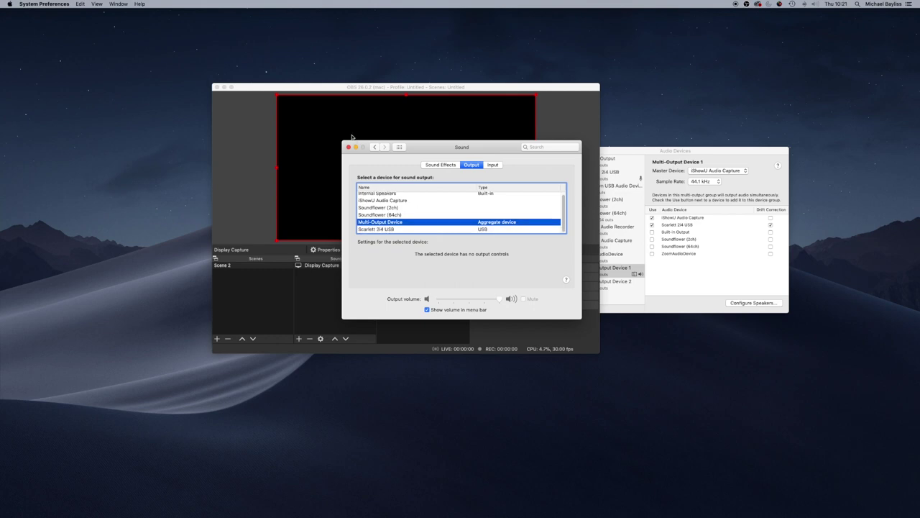
pyautogui.click(348, 147)
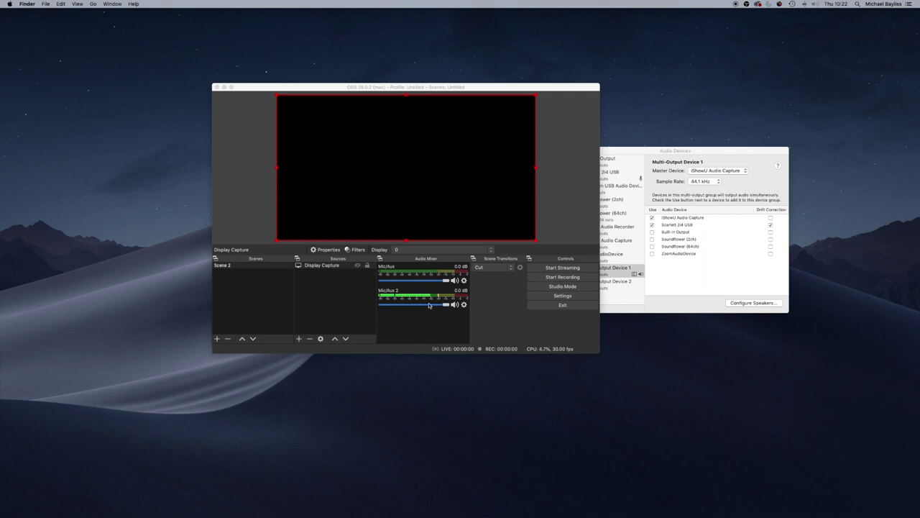
pyautogui.click(387, 292)
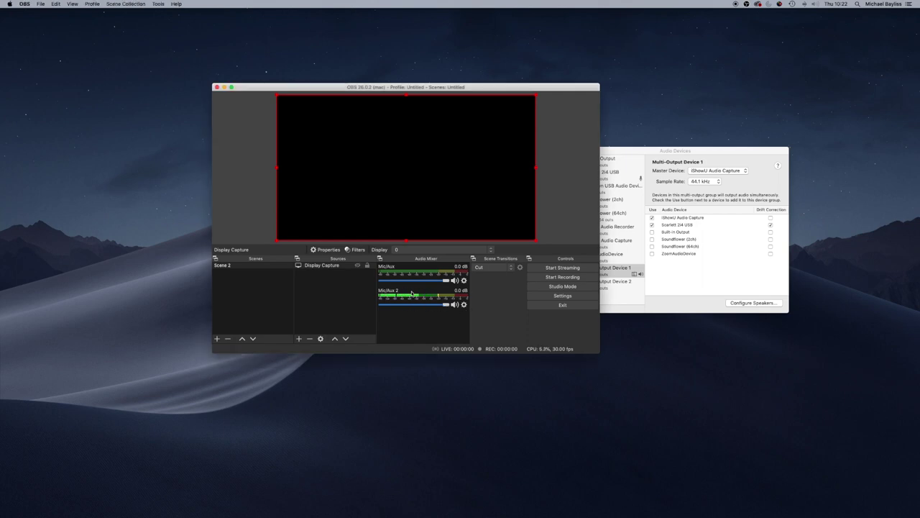
pyautogui.click(464, 304)
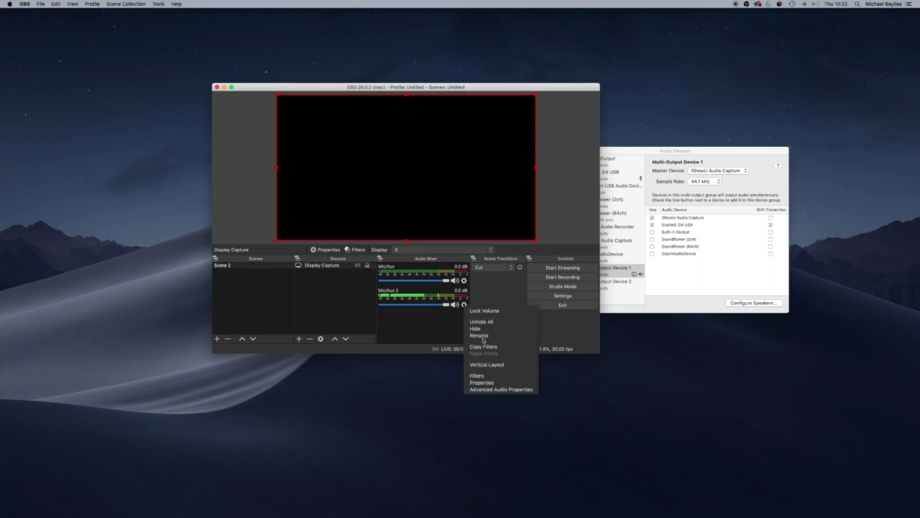
pyautogui.click(497, 382)
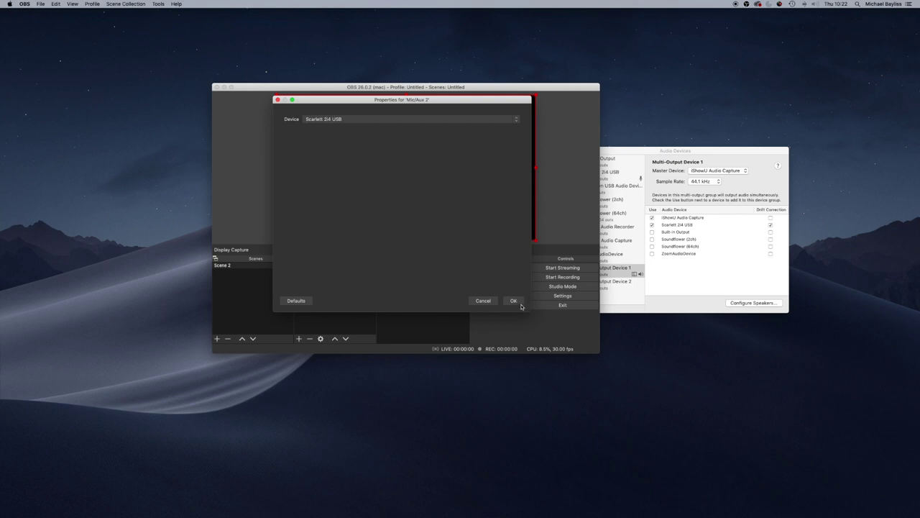
pyautogui.click(515, 301)
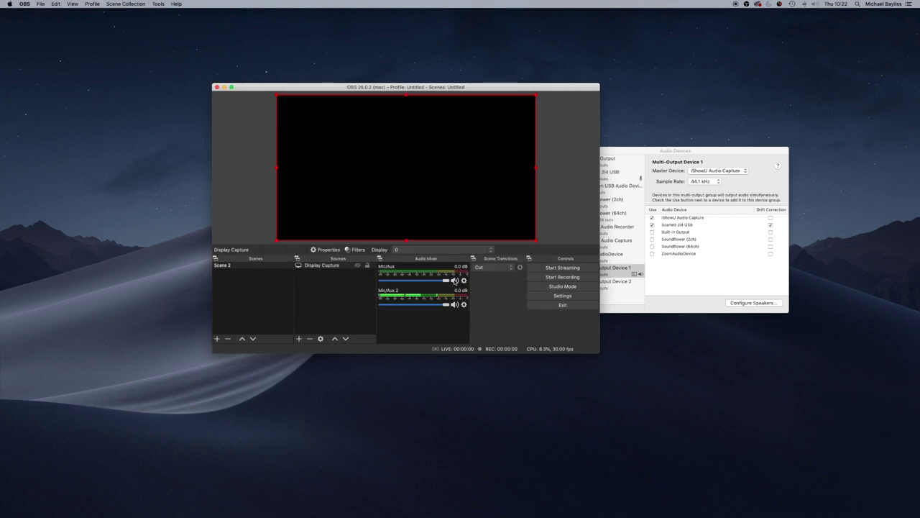
pyautogui.click(466, 281)
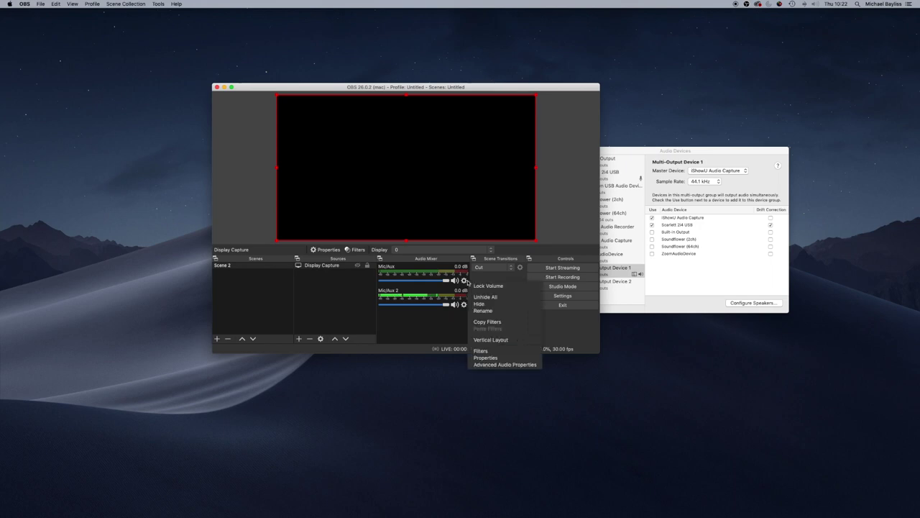
pyautogui.click(422, 317)
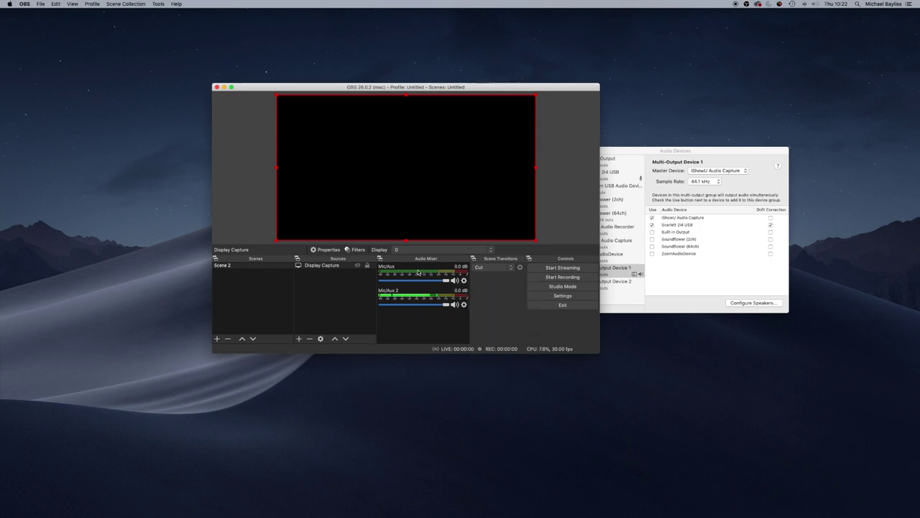